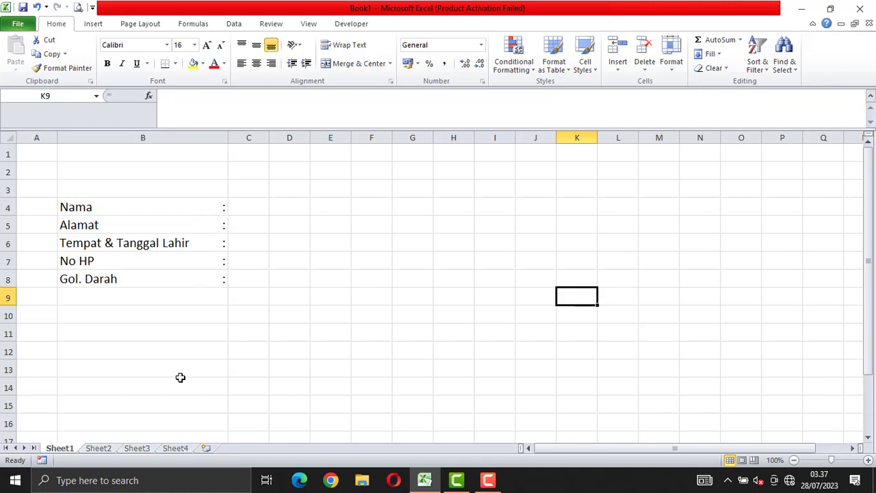
# Switch to Sheet2, whose labels Nama through Gol. Darah have no colons.
pyautogui.click(102, 451)
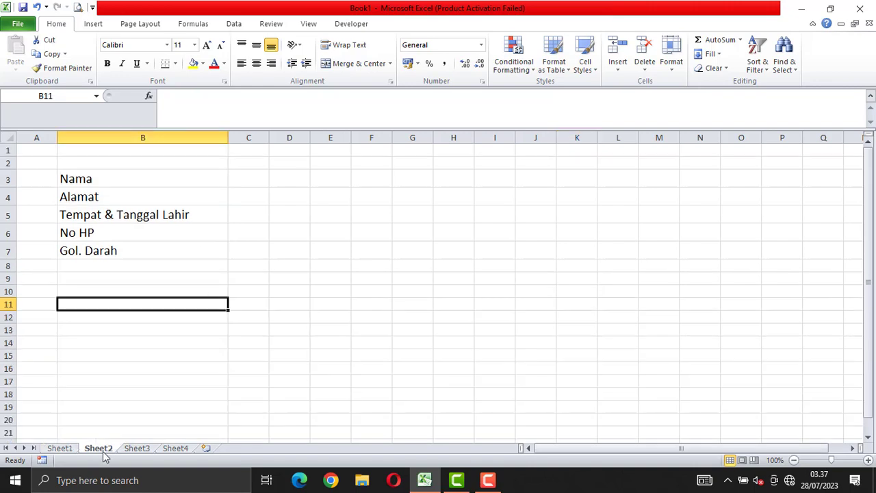
# Pad the Nama, Alamat and Tempat & Tanggal Lahir labels (B3–B5) with spaces and a trailing colon.
pyautogui.doubleClick(110, 178)
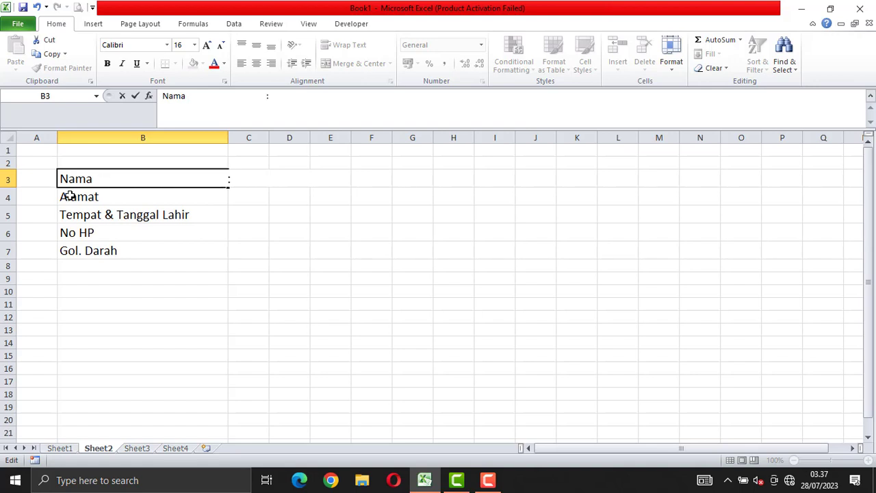
pyautogui.write(':')
pyautogui.click(99, 198)
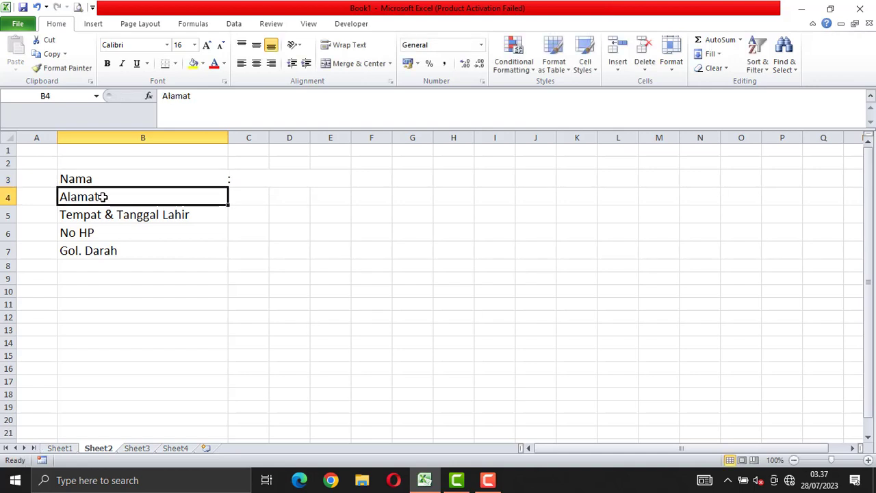
pyautogui.doubleClick(102, 197)
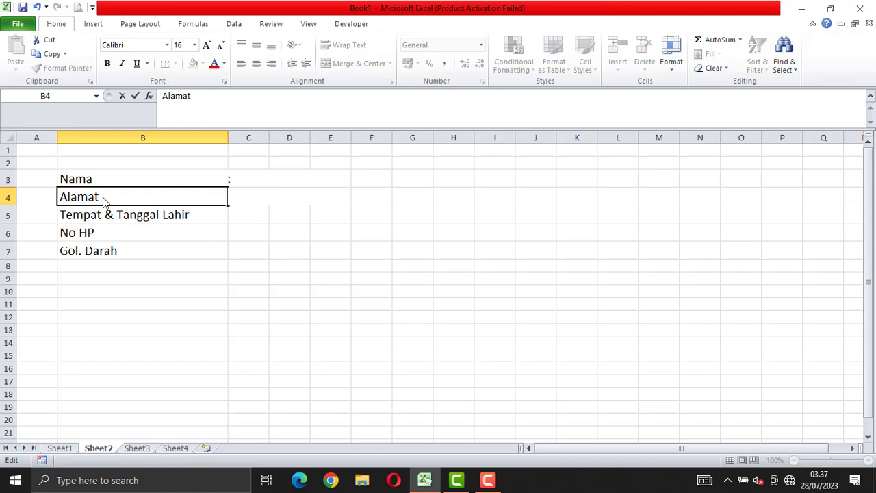
pyautogui.press('BackSpace')
pyautogui.write(':')
pyautogui.click(84, 217)
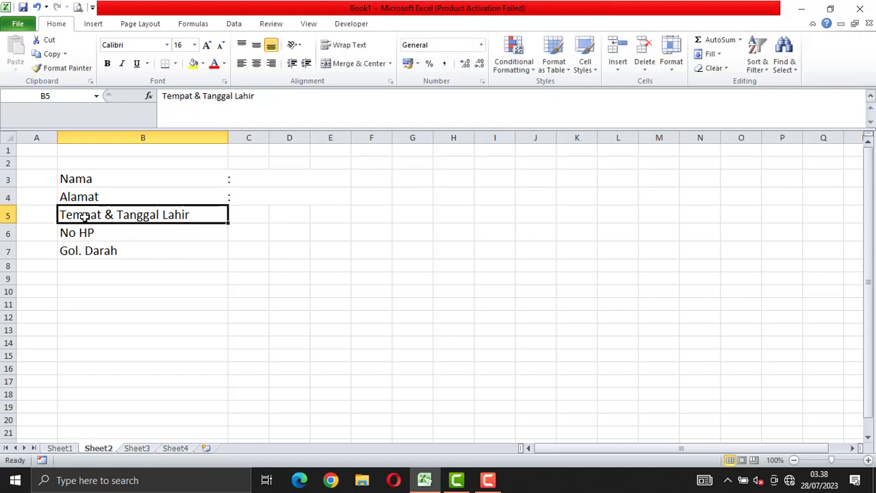
pyautogui.doubleClick(187, 215)
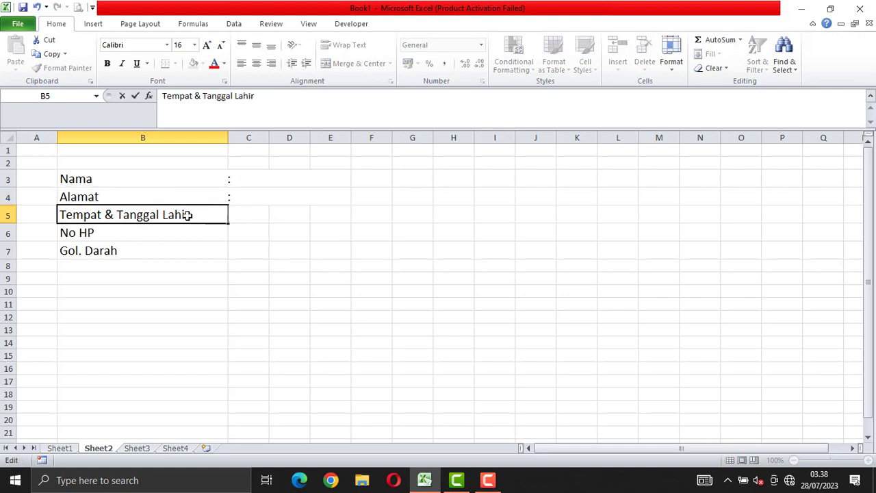
pyautogui.write(':')
pyautogui.click(195, 231)
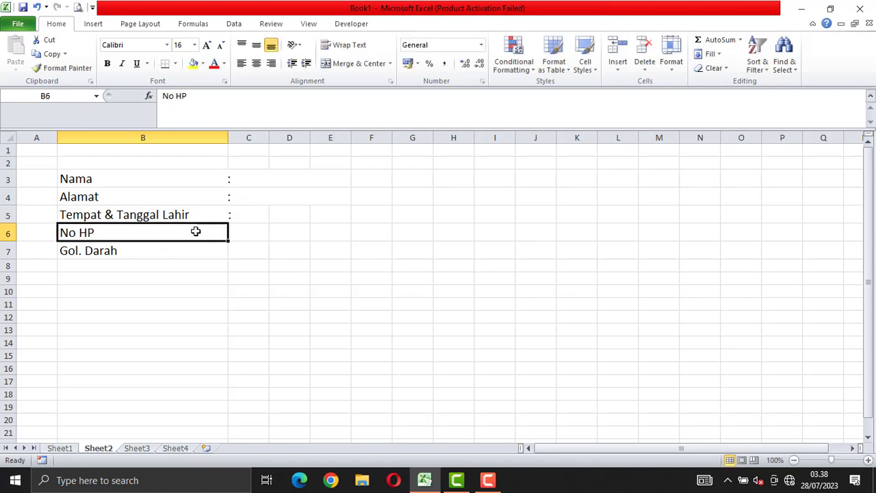
# Re-space the colon after Tempat & Tanggal Lahir in B5 and add a padded colon to No HP in B6.
pyautogui.click(205, 218)
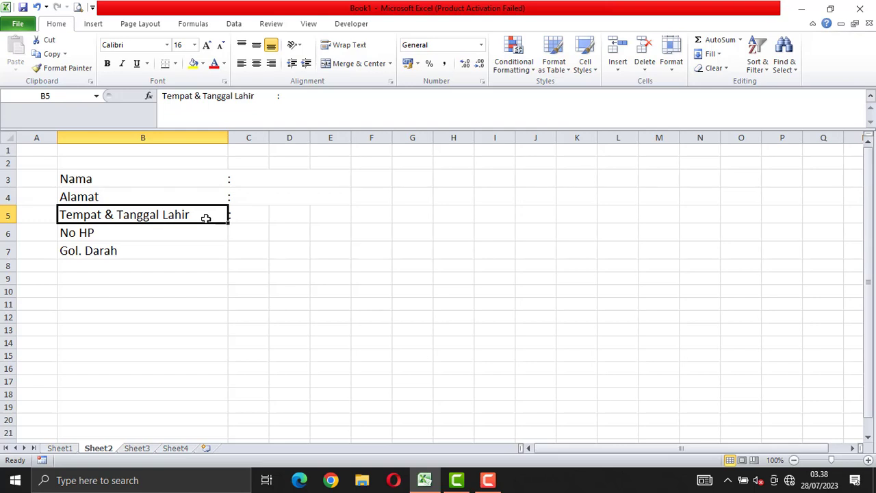
pyautogui.click(278, 96)
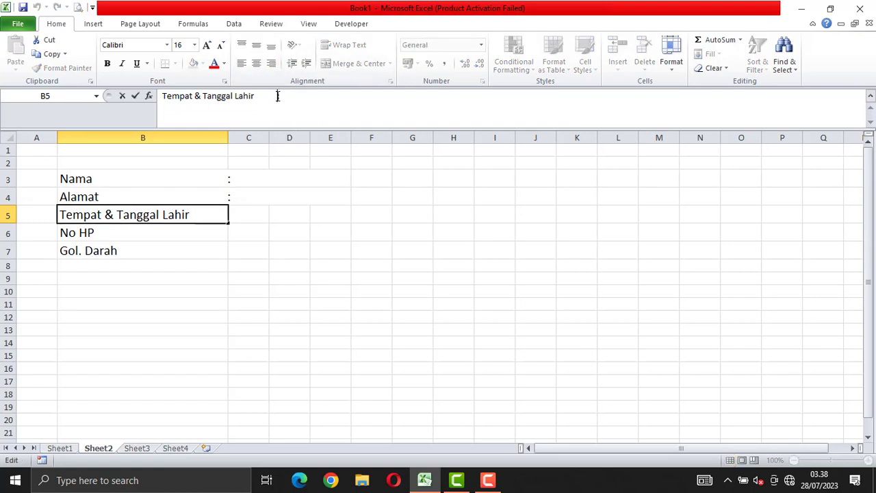
pyautogui.write(':')
pyautogui.press('Return')
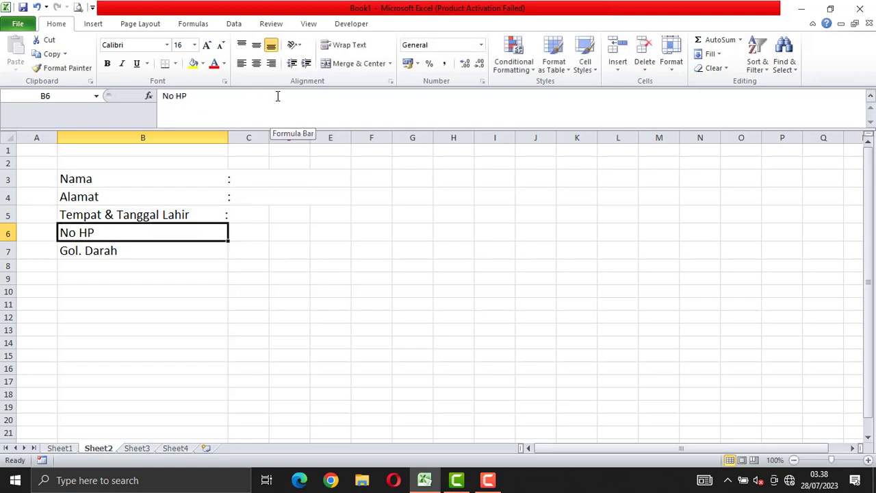
pyautogui.doubleClick(114, 238)
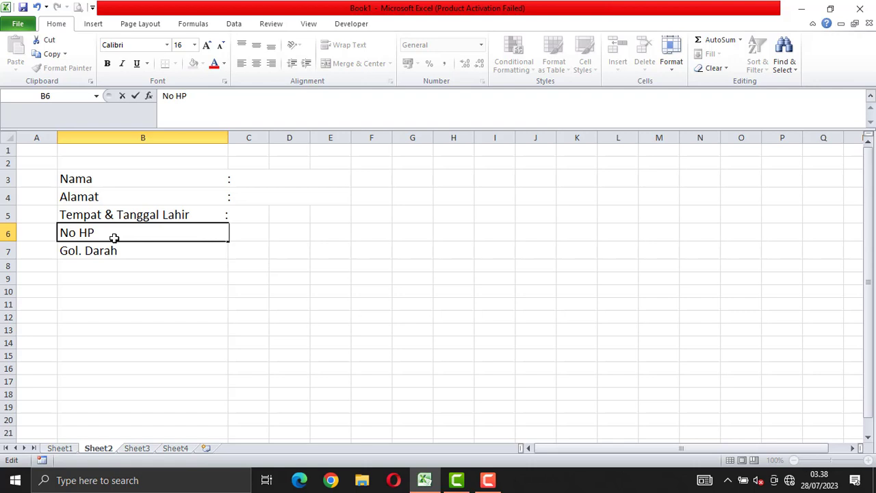
pyautogui.write(':')
pyautogui.press('Return')
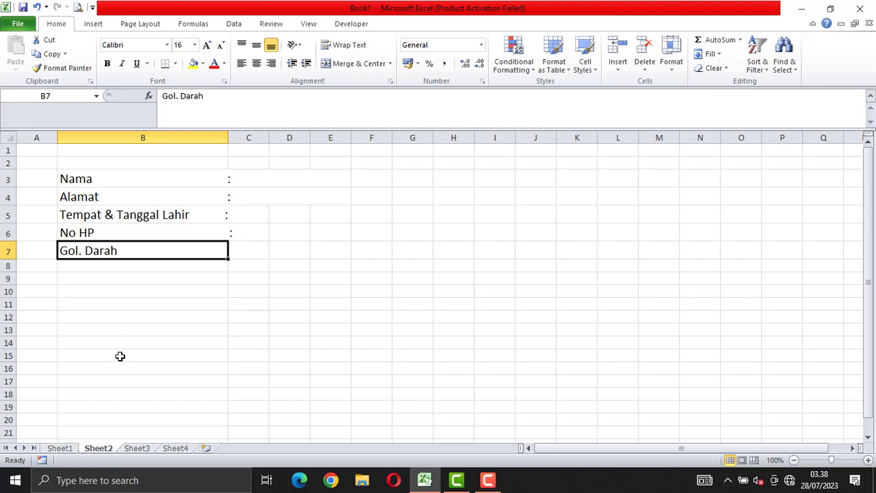
# On Sheet3, select all of column B and bring up the Format Cells number settings.
pyautogui.click(140, 451)
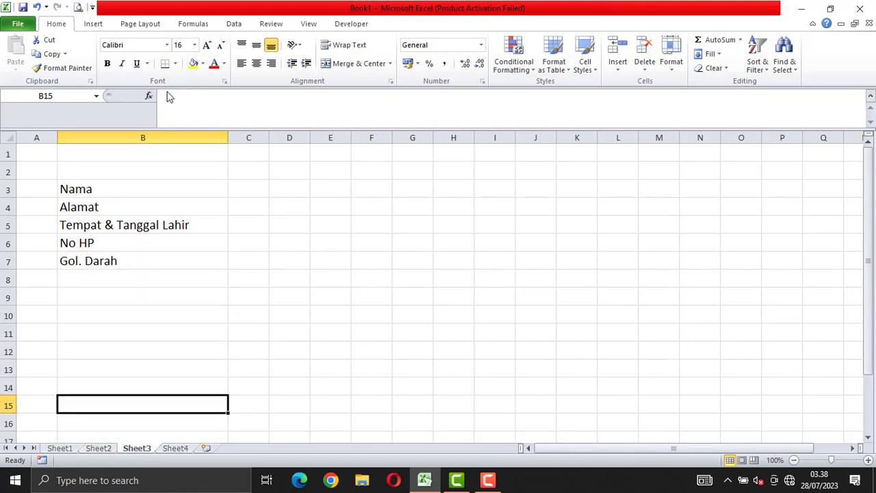
pyautogui.click(153, 134)
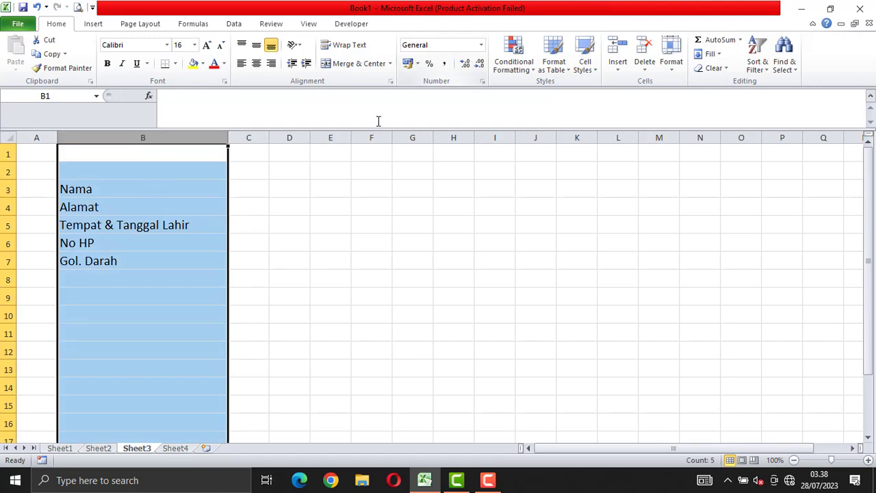
pyautogui.click(482, 46)
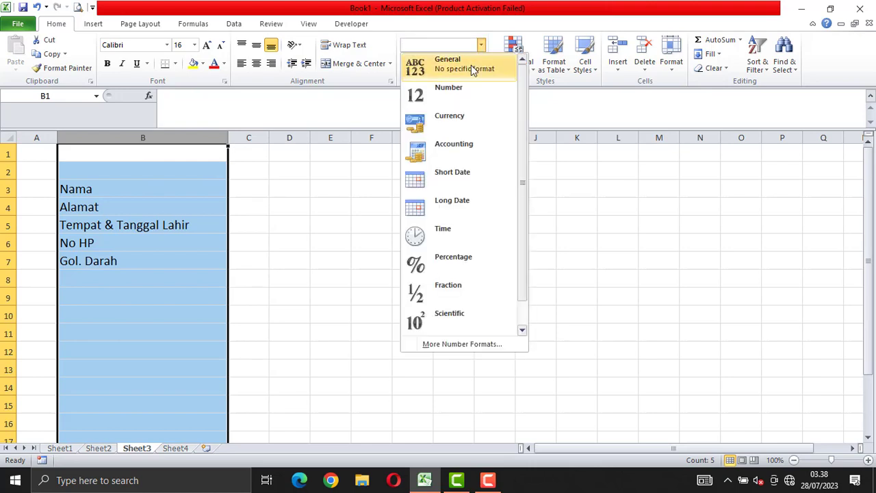
pyautogui.click(521, 334)
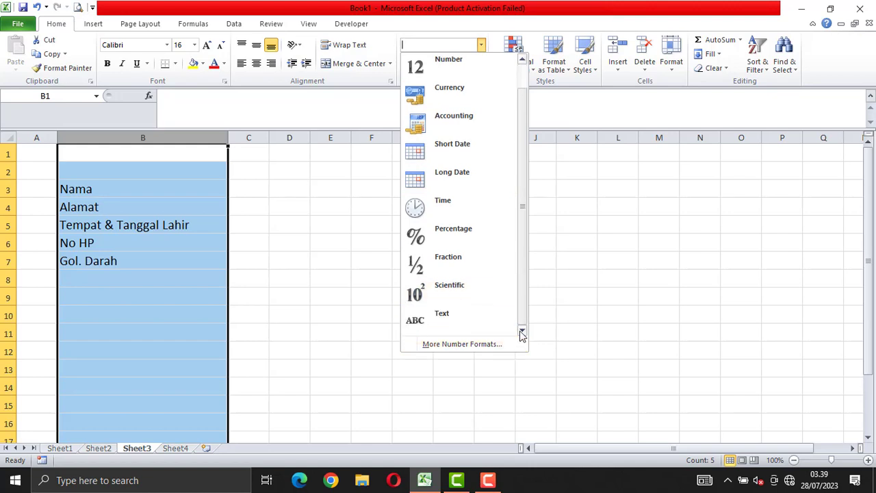
pyautogui.click(481, 343)
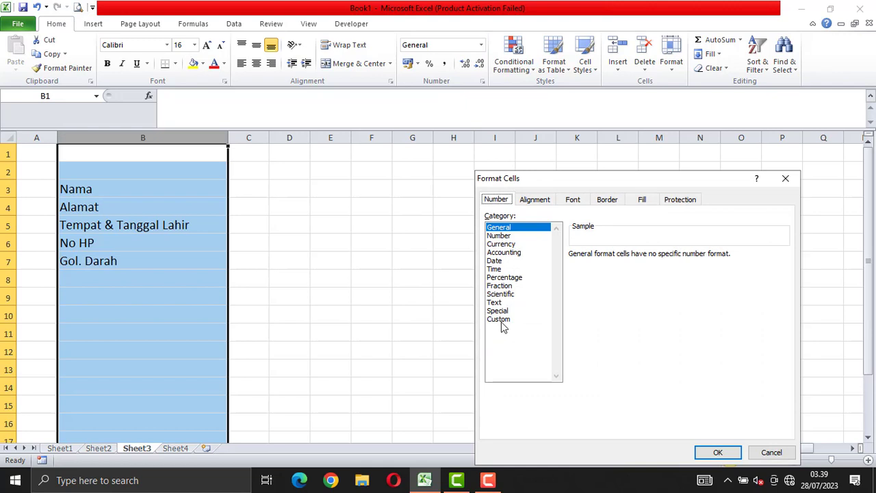
# Replace General with the custom format code @* ":" for column B.
pyautogui.click(501, 321)
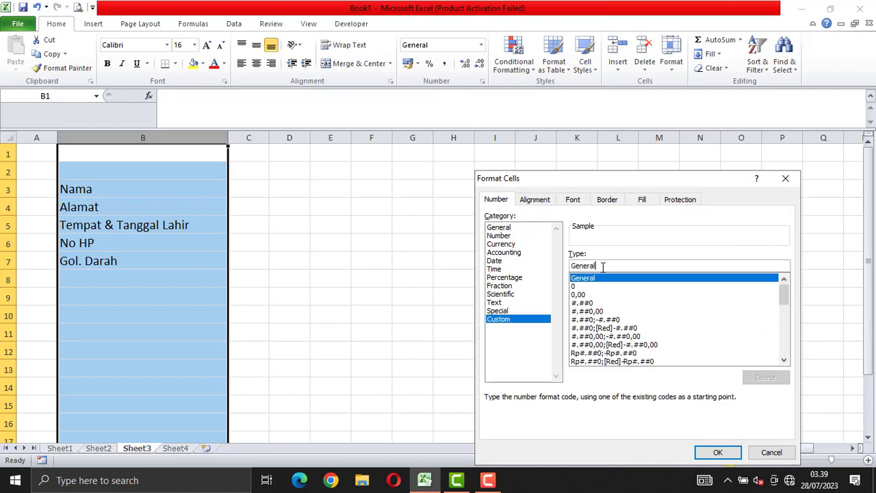
pyautogui.press('BackSpace')
pyautogui.press('BackSpace')
pyautogui.press('BackSpace')
pyautogui.press('BackSpace')
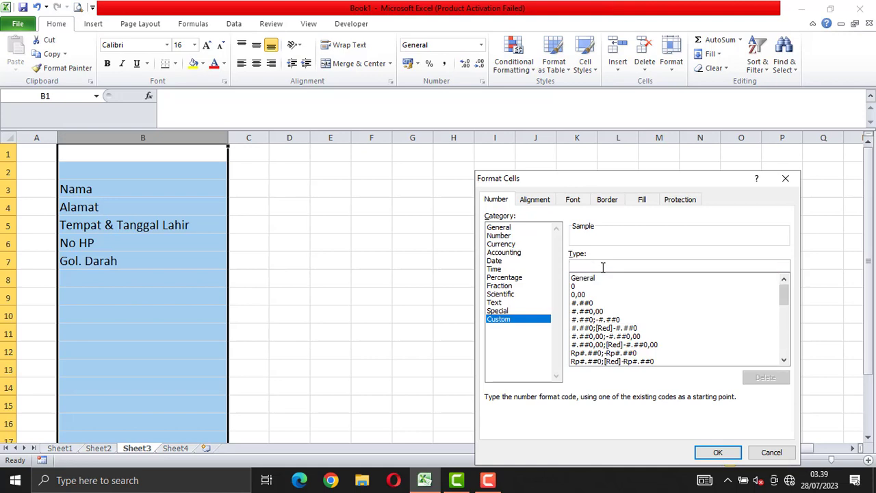
pyautogui.write('@')
pyautogui.write('*')
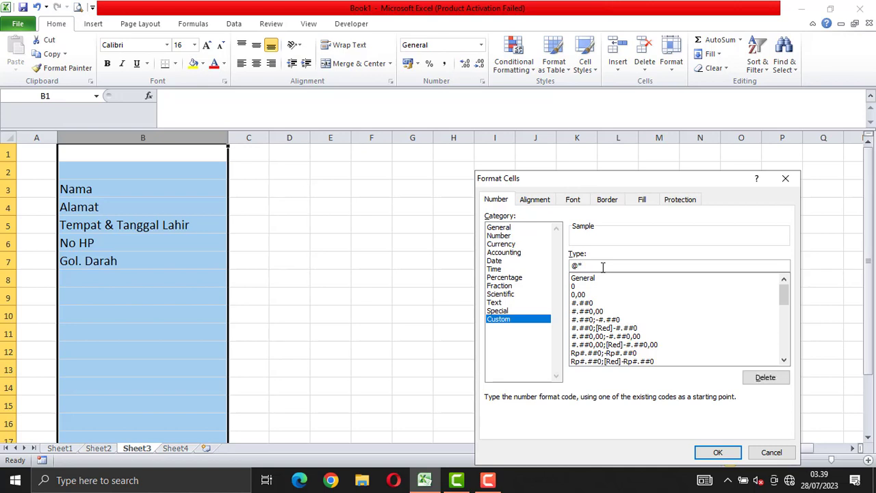
pyautogui.write(" '")
pyautogui.write('":')
pyautogui.click(717, 455)
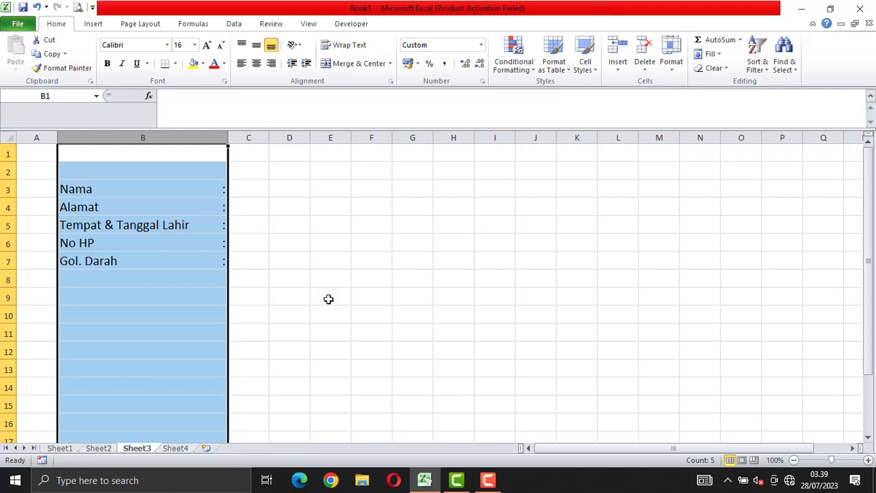
# Enter the label email in B8 below Gol. Darah, then select it again.
pyautogui.click(325, 285)
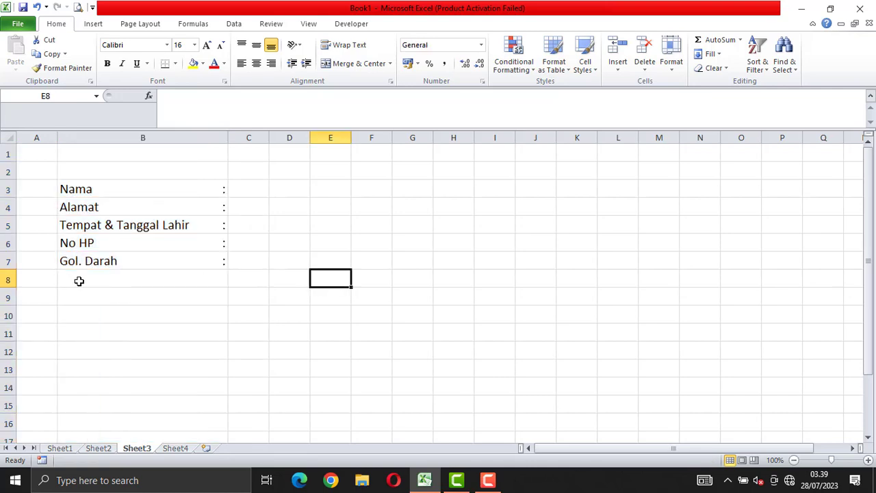
pyautogui.click(79, 281)
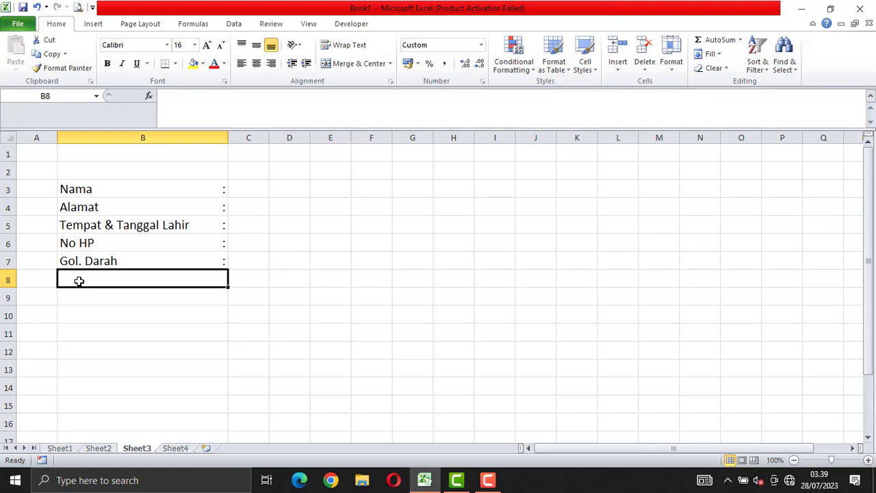
pyautogui.write('e')
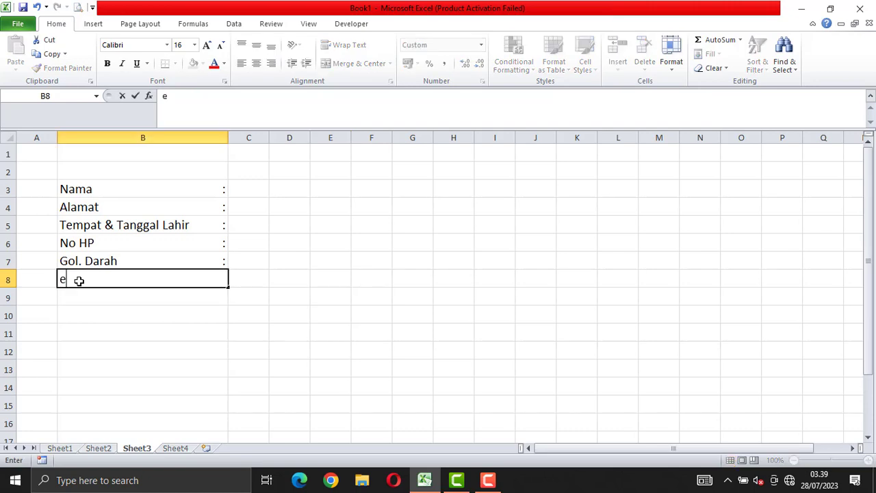
pyautogui.write('mail')
pyautogui.press('Return')
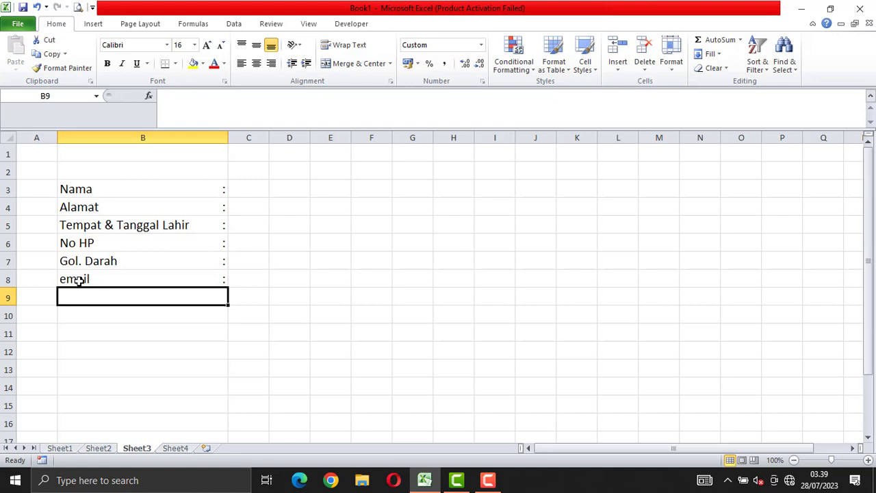
pyautogui.click(79, 282)
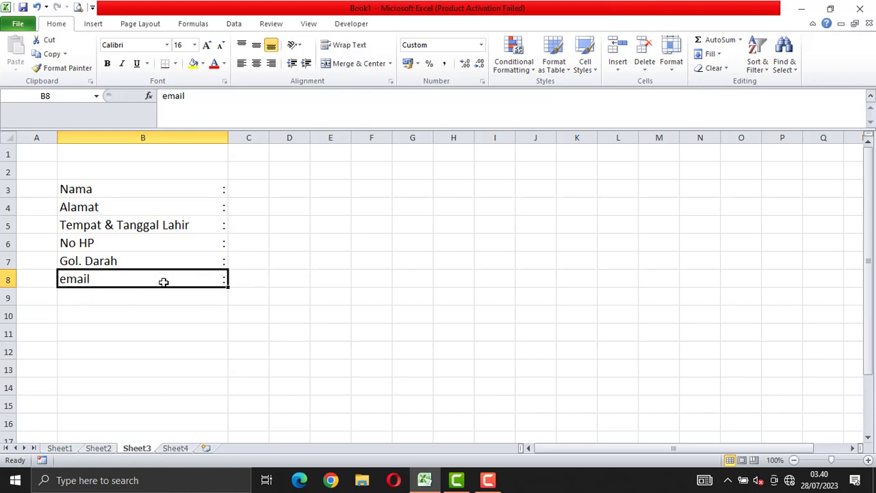
# Set B8's number format back to General so email shows no colon.
pyautogui.click(481, 47)
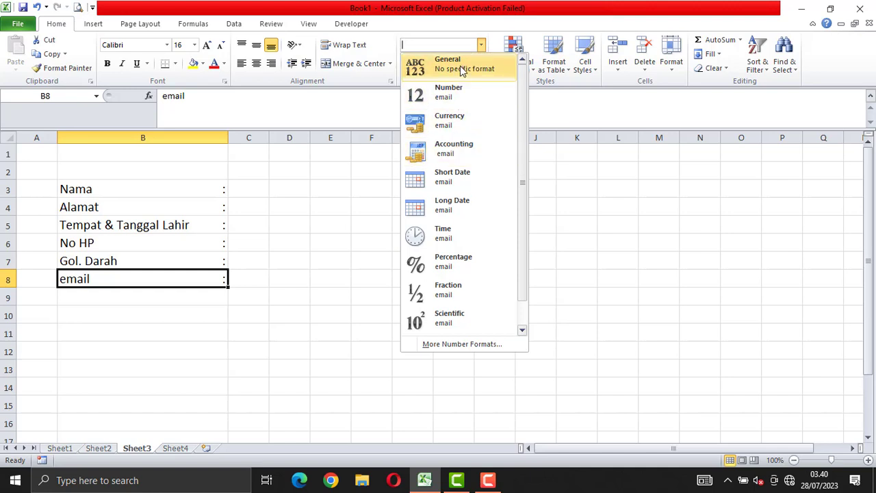
pyautogui.click(462, 70)
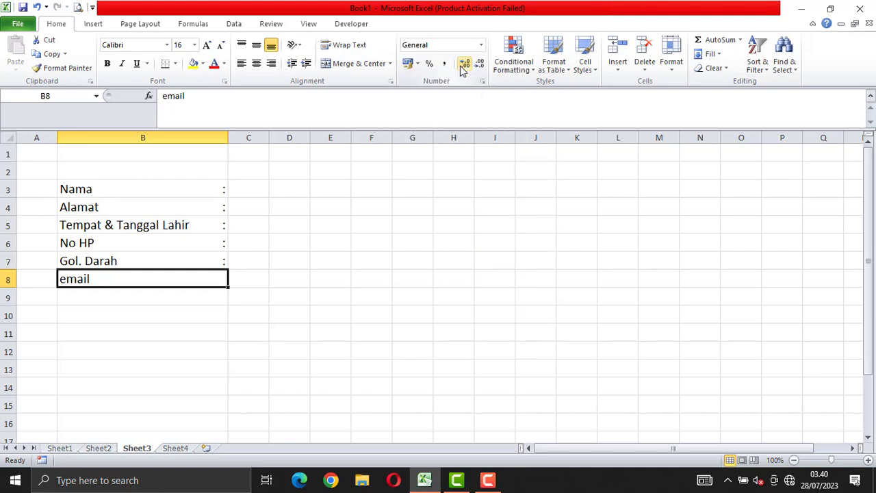
pyautogui.click(180, 295)
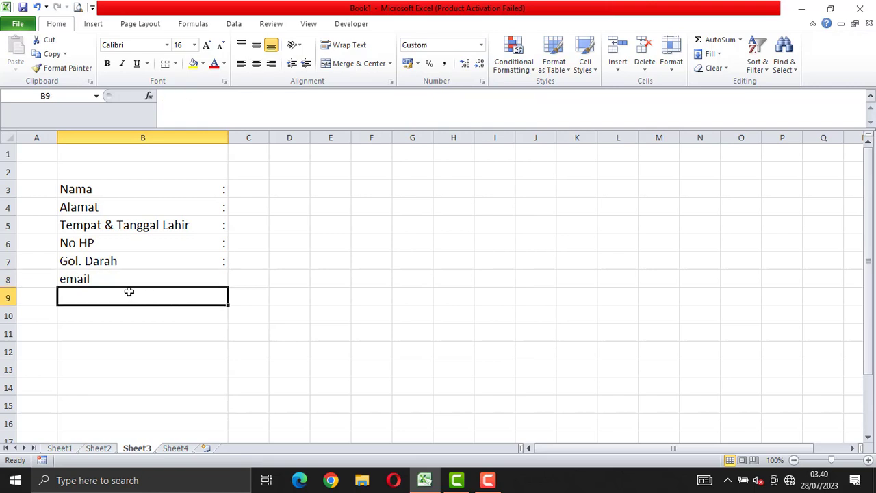